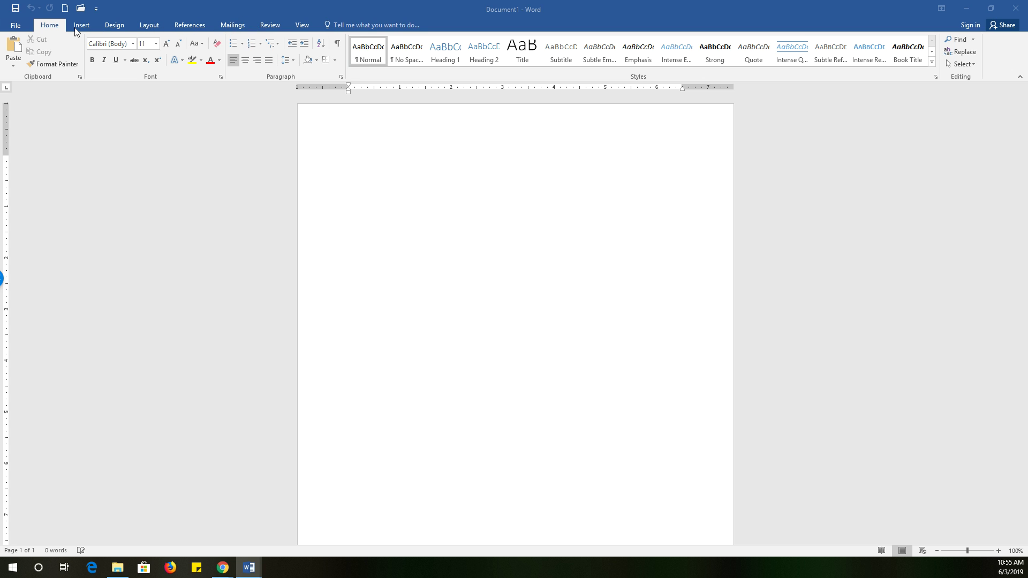
- Look over the Layout, Review and Home command groups and view the detailed Font settings dialog
{"action": "left_click", "coordinate": [150, 25]}
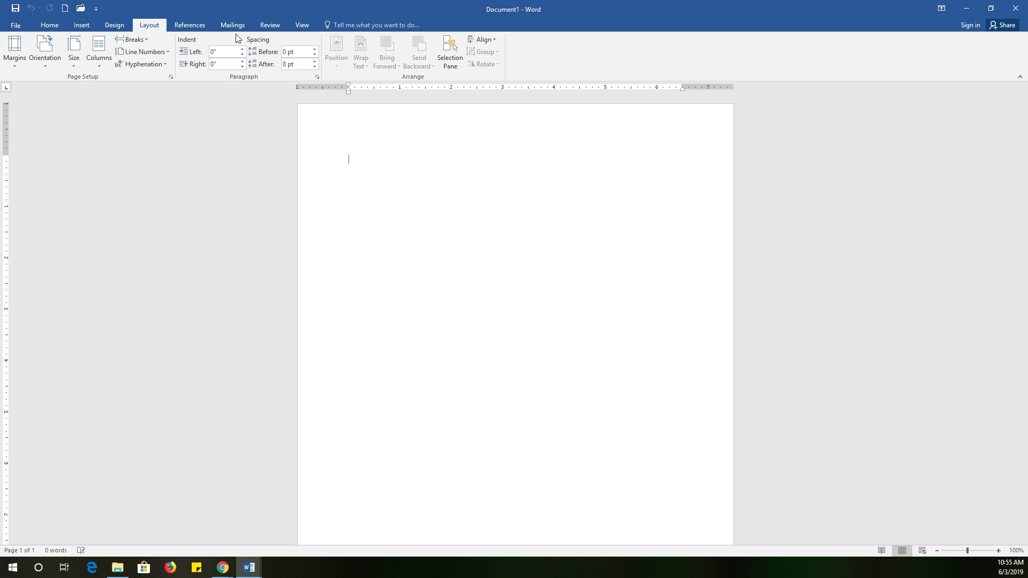
{"action": "left_click", "coordinate": [266, 27]}
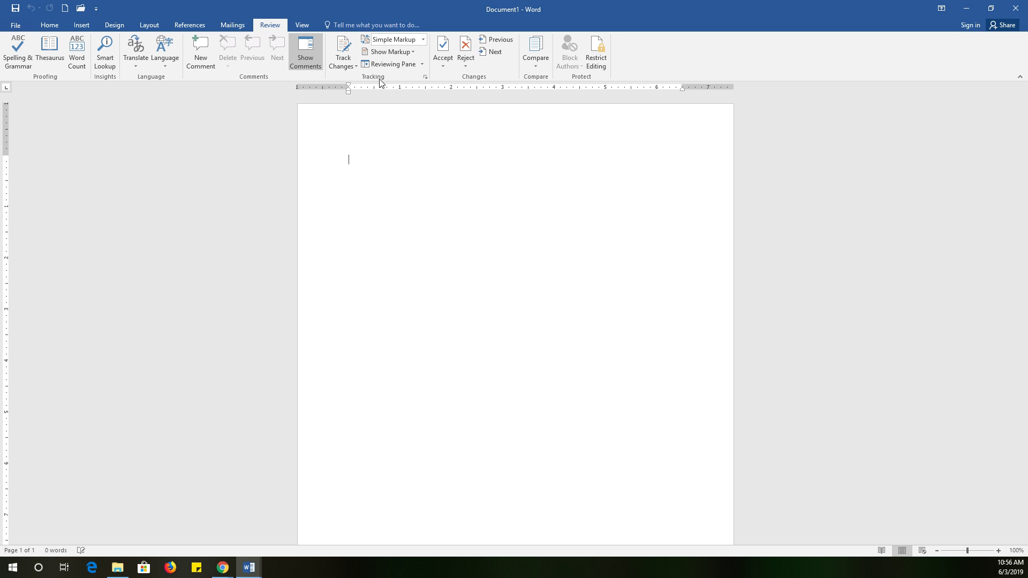
{"action": "left_click", "coordinate": [50, 26]}
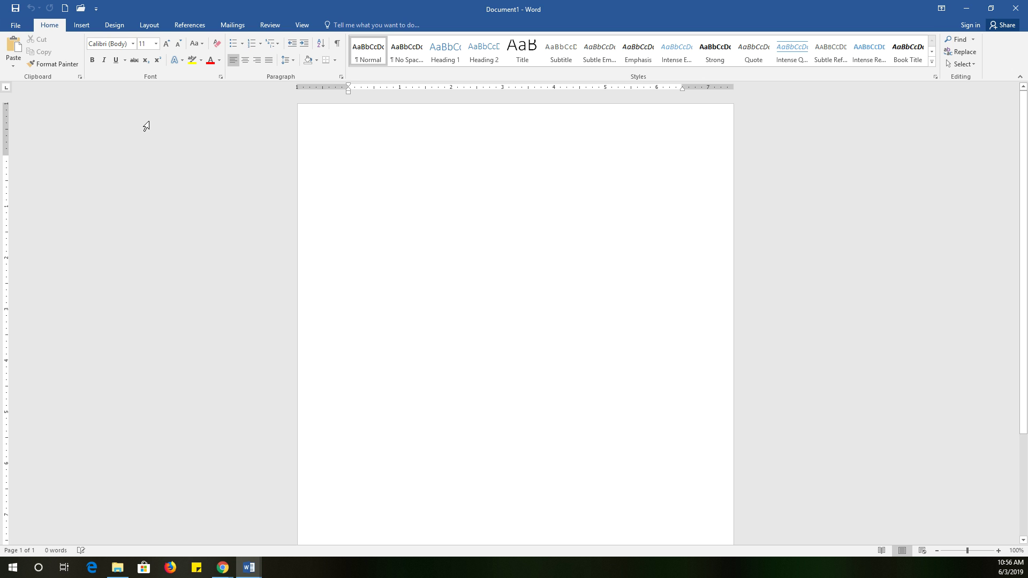
{"action": "left_click", "coordinate": [221, 77]}
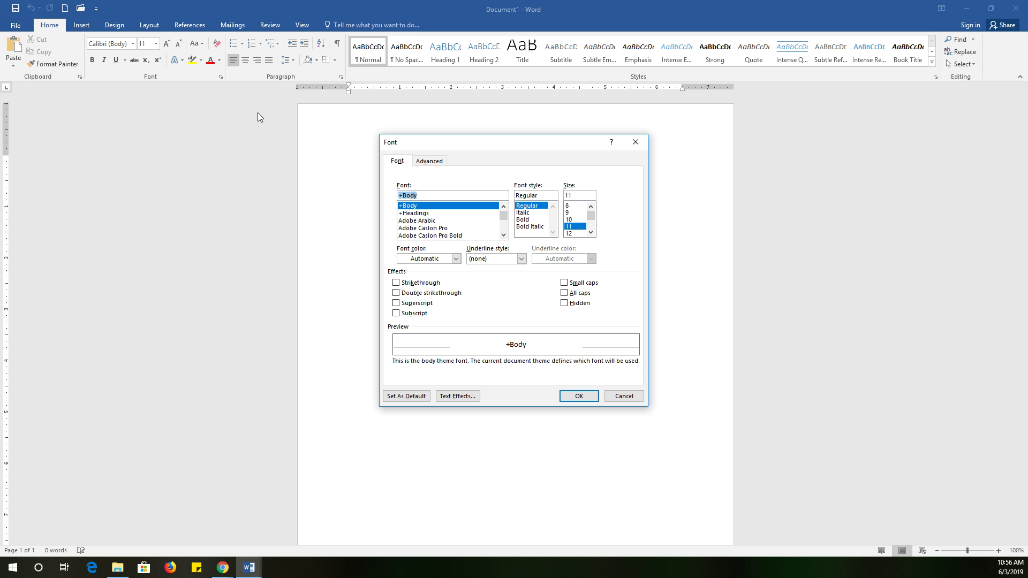
{"action": "left_click", "coordinate": [635, 142]}
- Shrink the document window to a quarter of the screen and maximize it again
{"action": "left_click_drag", "start_coordinate": [587, 7], "coordinate": [1026, 3]}
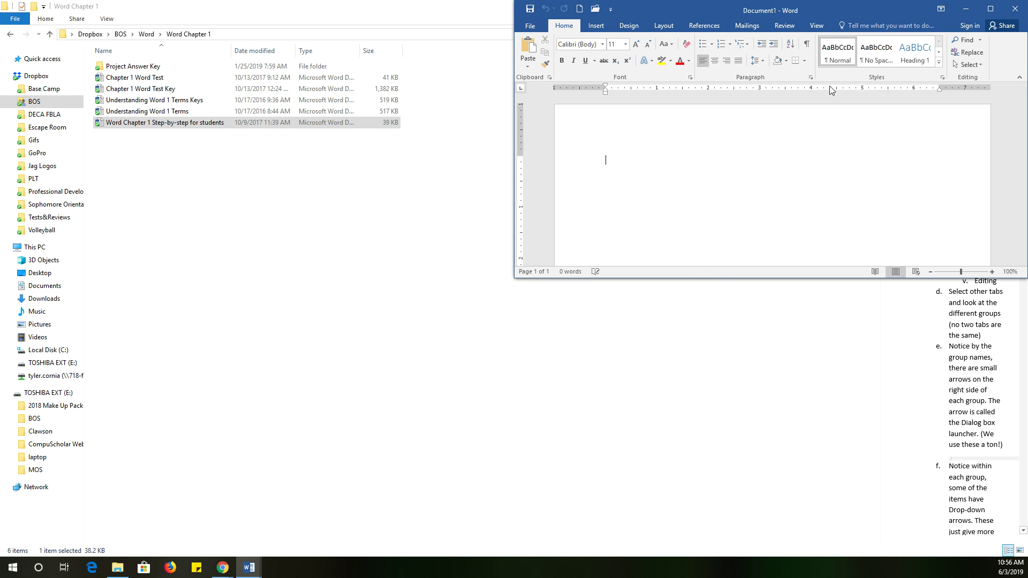
{"action": "left_click", "coordinate": [991, 9]}
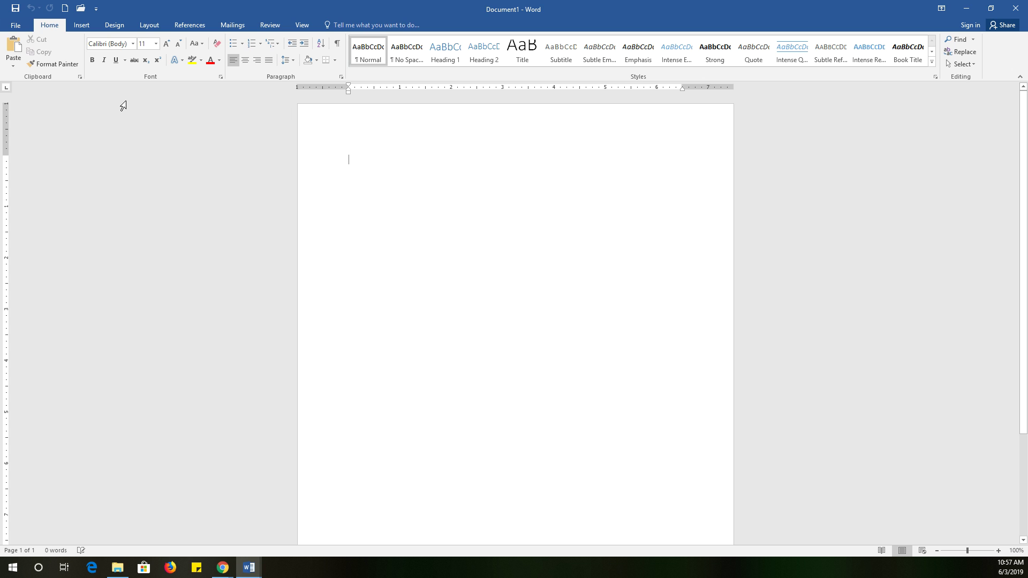
- Examine the list of available fonts and the bullet and numbering libraries
{"action": "left_click", "coordinate": [132, 46]}
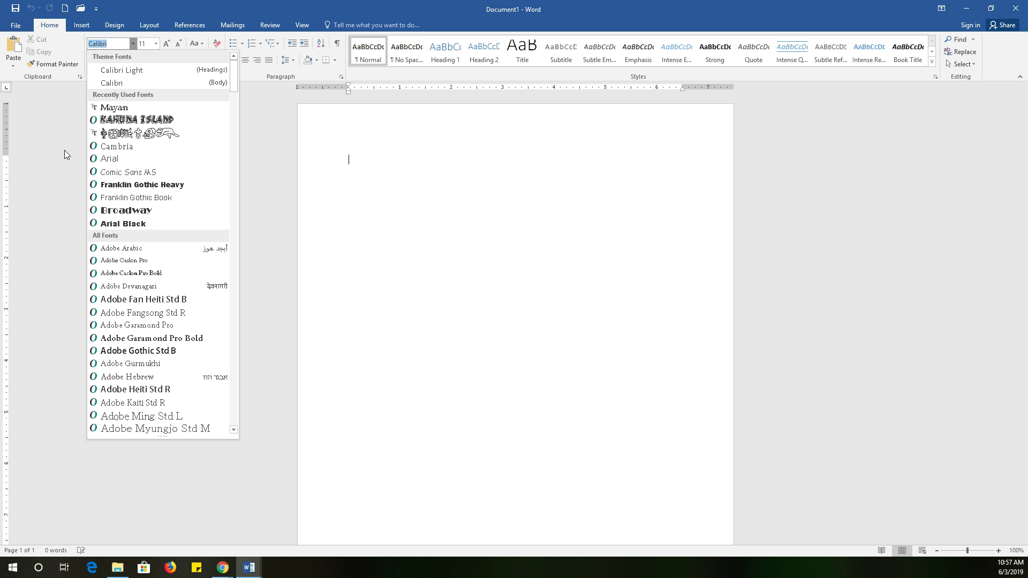
{"action": "left_click", "coordinate": [130, 75]}
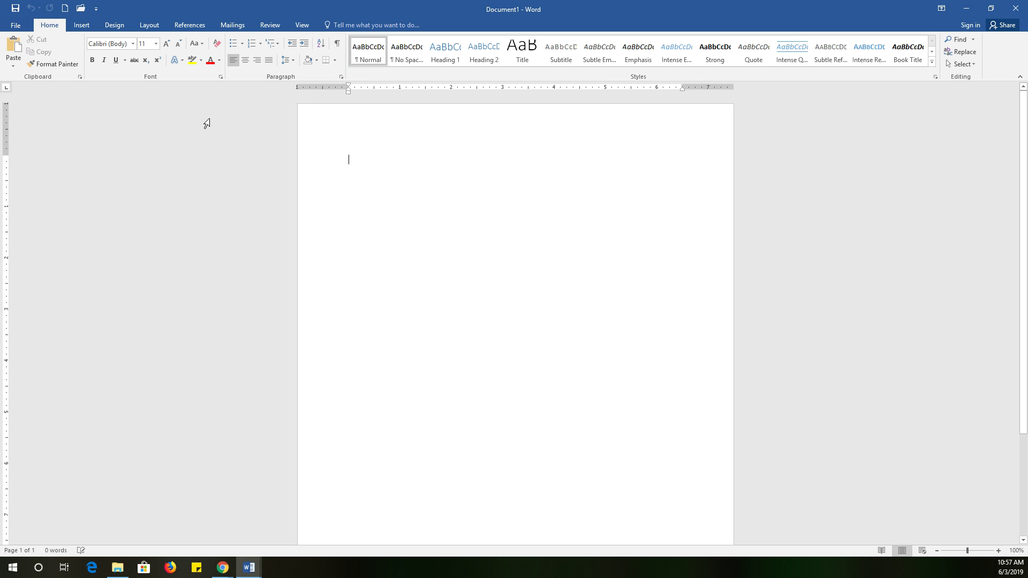
{"action": "left_click", "coordinate": [243, 45]}
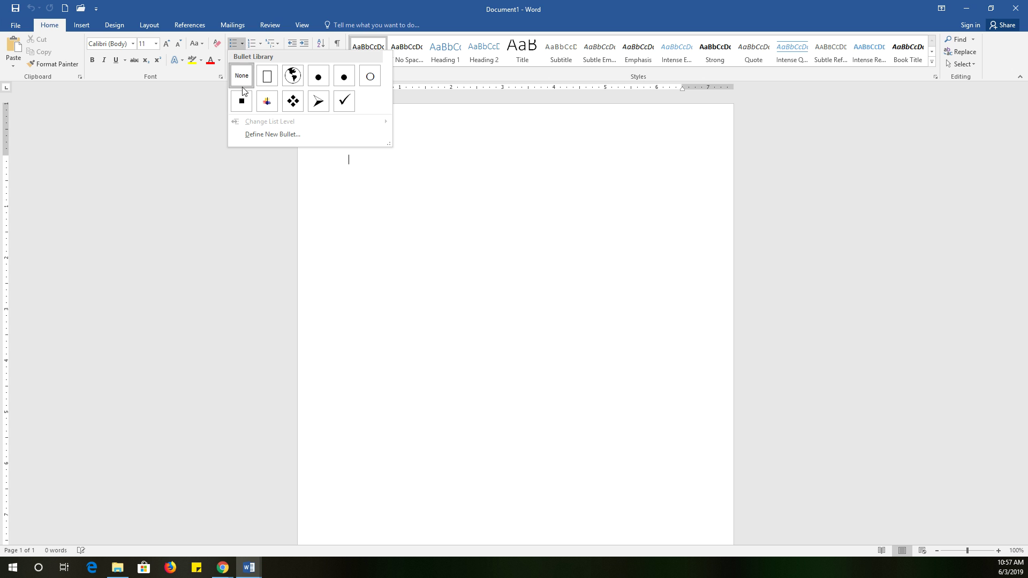
{"action": "left_click", "coordinate": [262, 46]}
{"action": "left_click", "coordinate": [262, 45]}
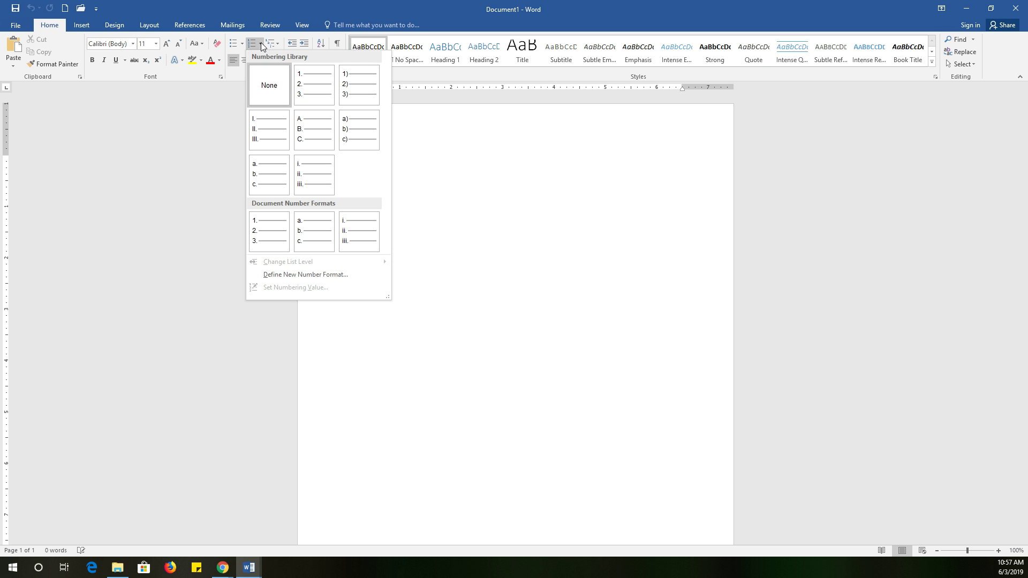
{"action": "left_click", "coordinate": [178, 148]}
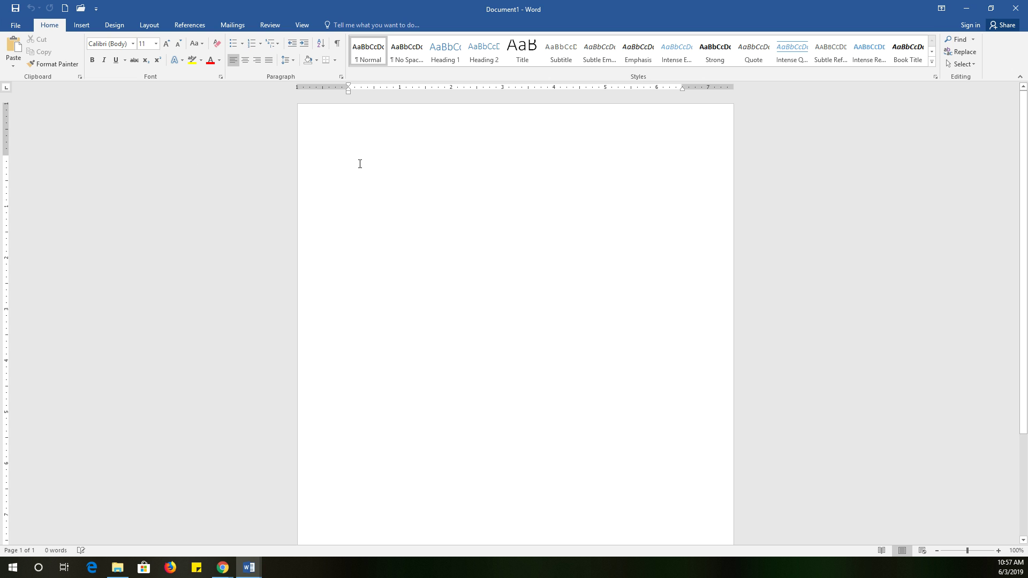
- Enter the text "Mini toolbar" on the first line of the document and select the word "toolbar"
{"action": "type", "text": "Mini toolbar"}
{"action": "left_click_drag", "start_coordinate": [366, 161], "coordinate": [387, 165]}
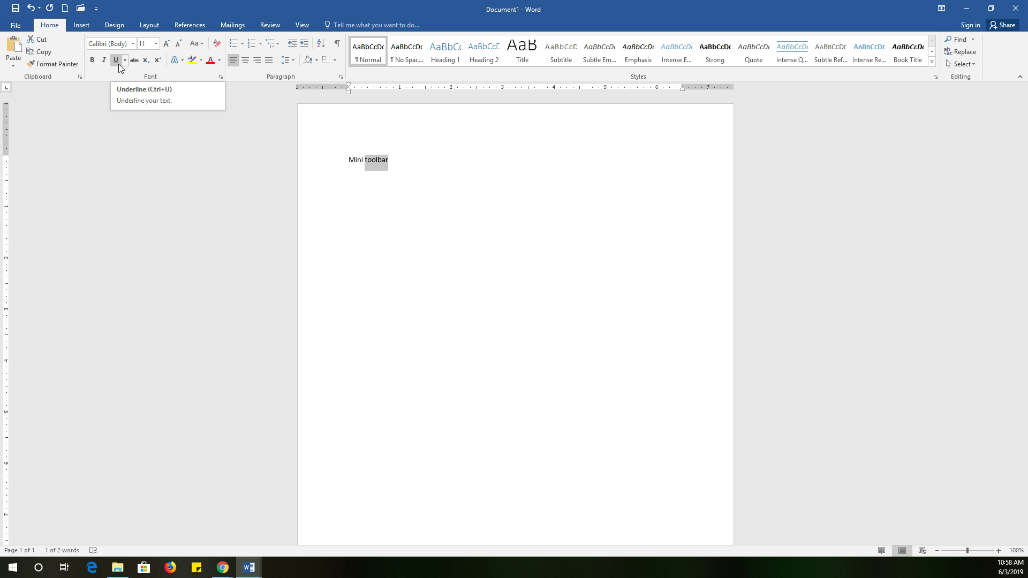
- Reselect the word "toolbar" and examine its quick formatting and context commands
{"action": "left_click", "coordinate": [385, 212]}
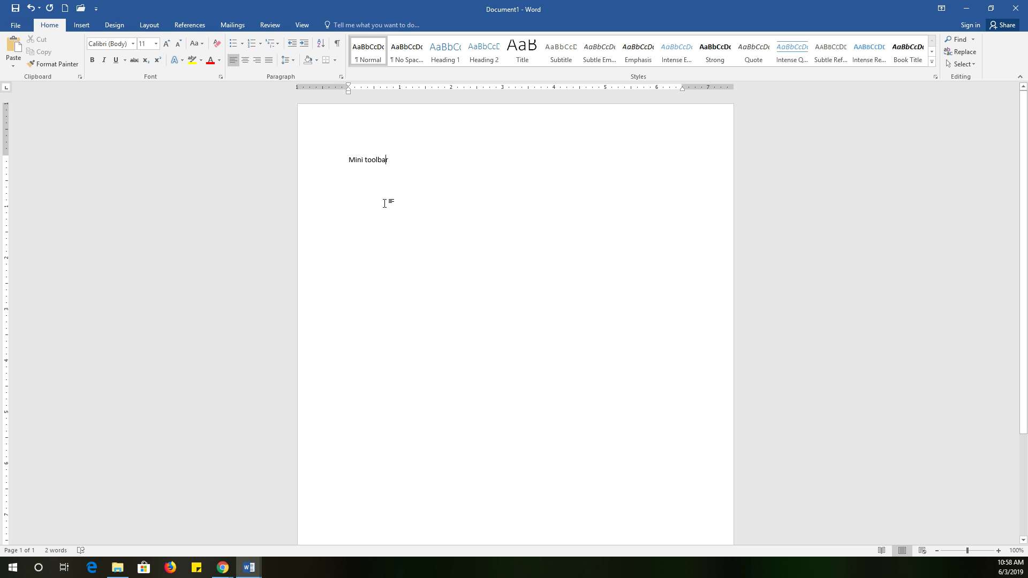
{"action": "left_click_drag", "start_coordinate": [364, 160], "coordinate": [391, 161]}
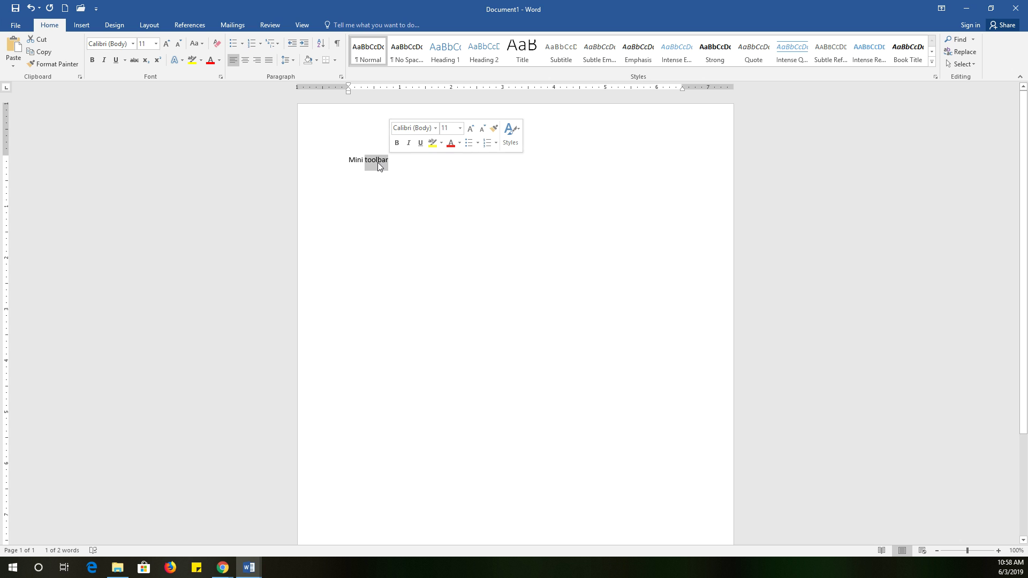
{"action": "right_click", "coordinate": [378, 162]}
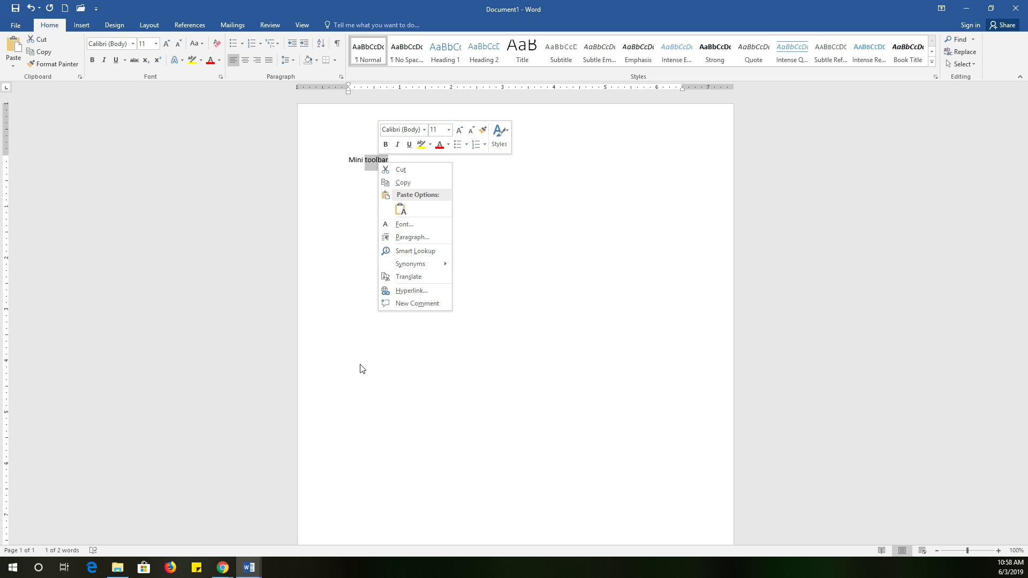
{"action": "key", "text": "Escape"}
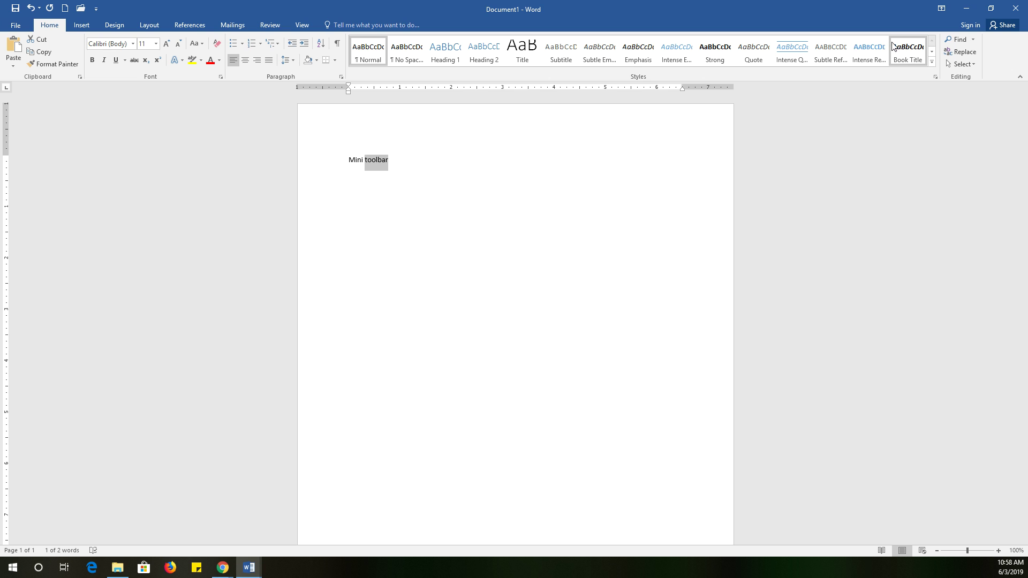
- Examine the Quick Access Toolbar's customization options and the history of undoable actions
{"action": "left_click", "coordinate": [97, 11]}
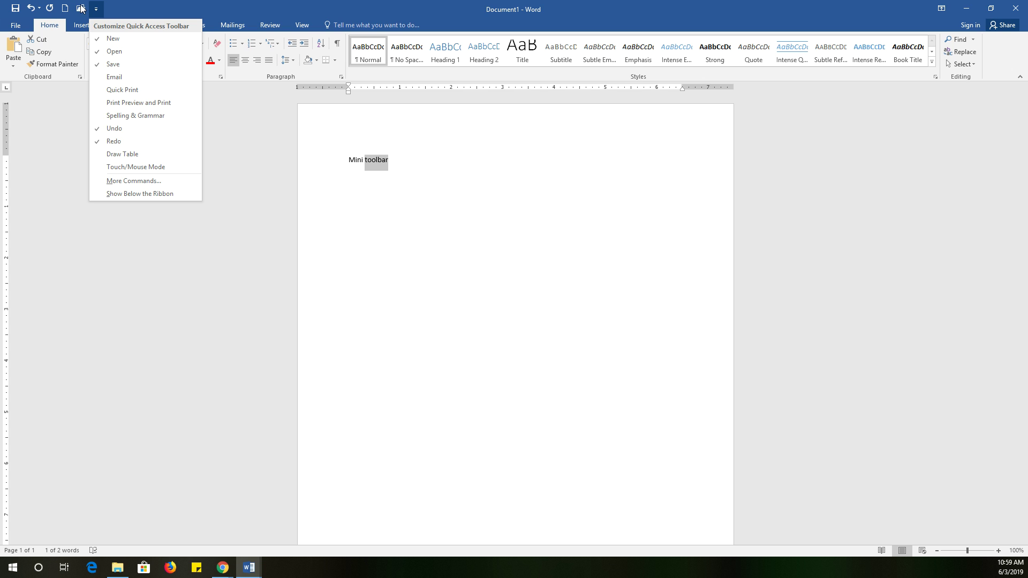
{"action": "left_click", "coordinate": [141, 6]}
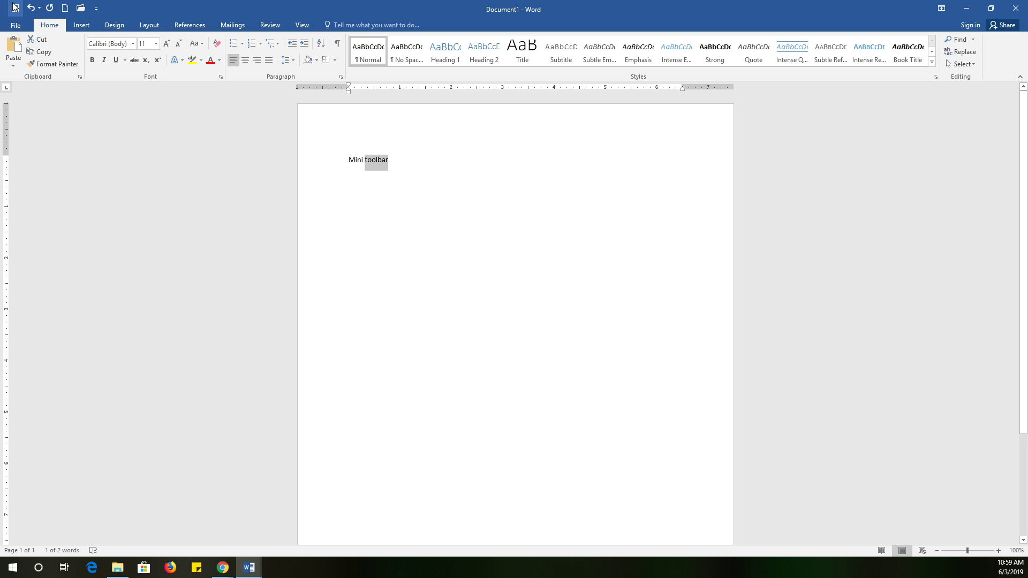
{"action": "left_click", "coordinate": [40, 9]}
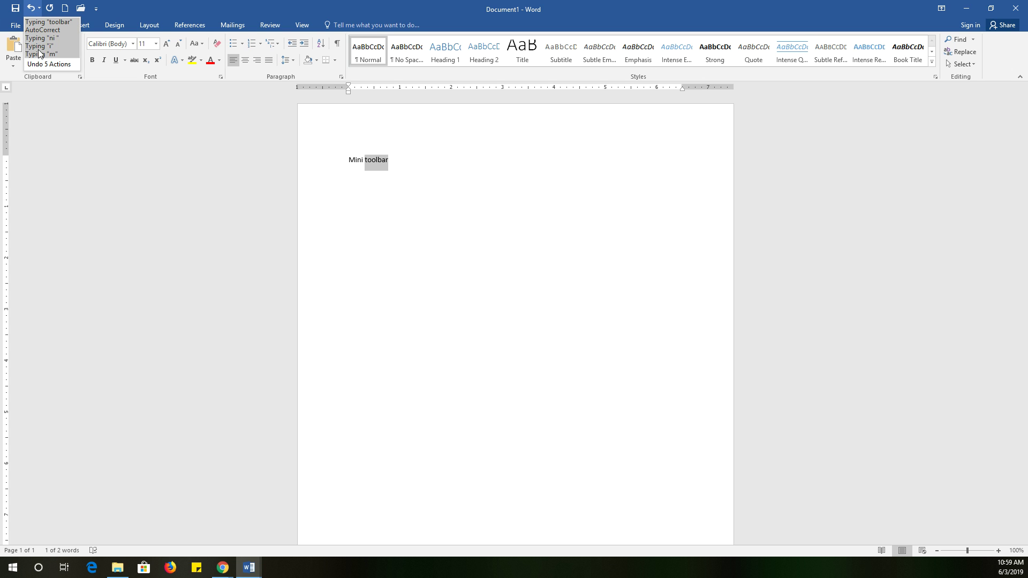
{"action": "left_click", "coordinate": [41, 8]}
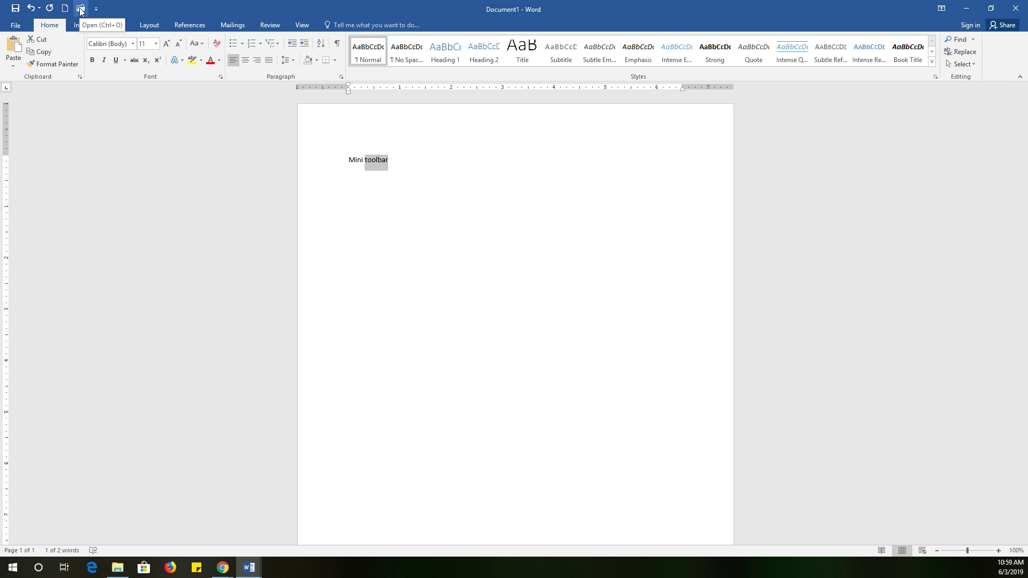
{"action": "left_click", "coordinate": [96, 9]}
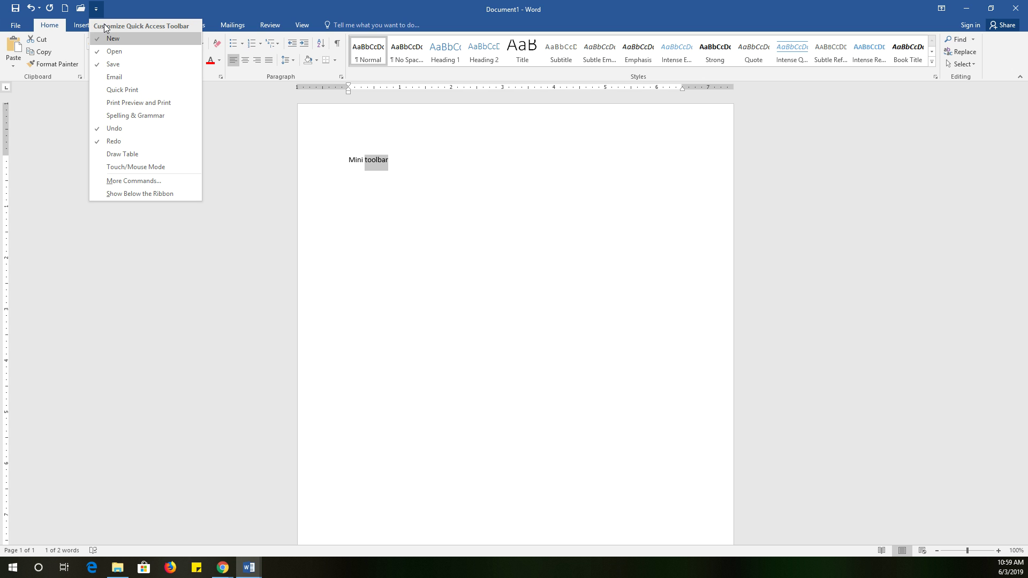
{"action": "left_click", "coordinate": [335, 171]}
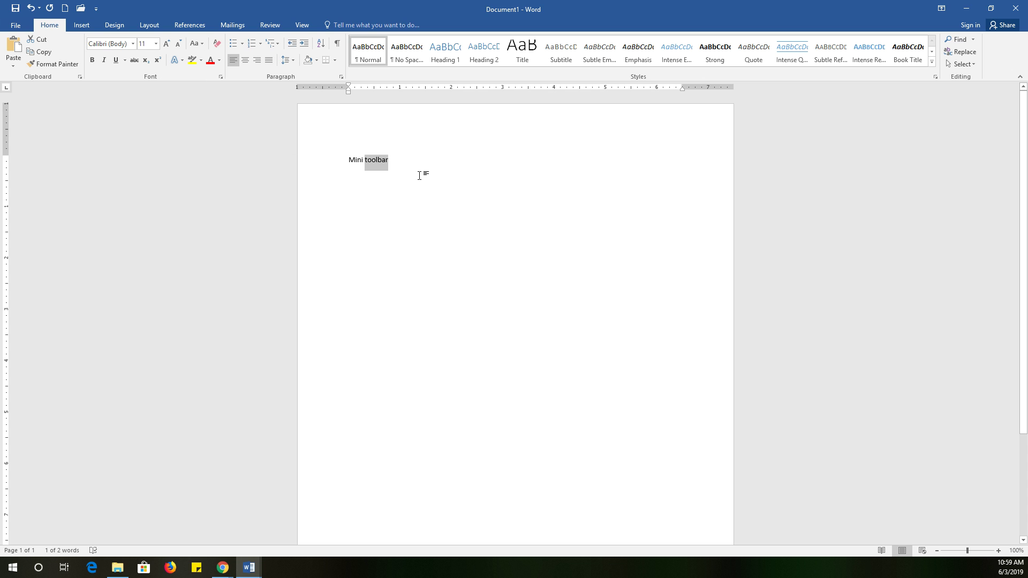
- Place the cursor after "toolbar", show the Home commands' key tips and activate the font name setting
{"action": "left_click", "coordinate": [402, 164]}
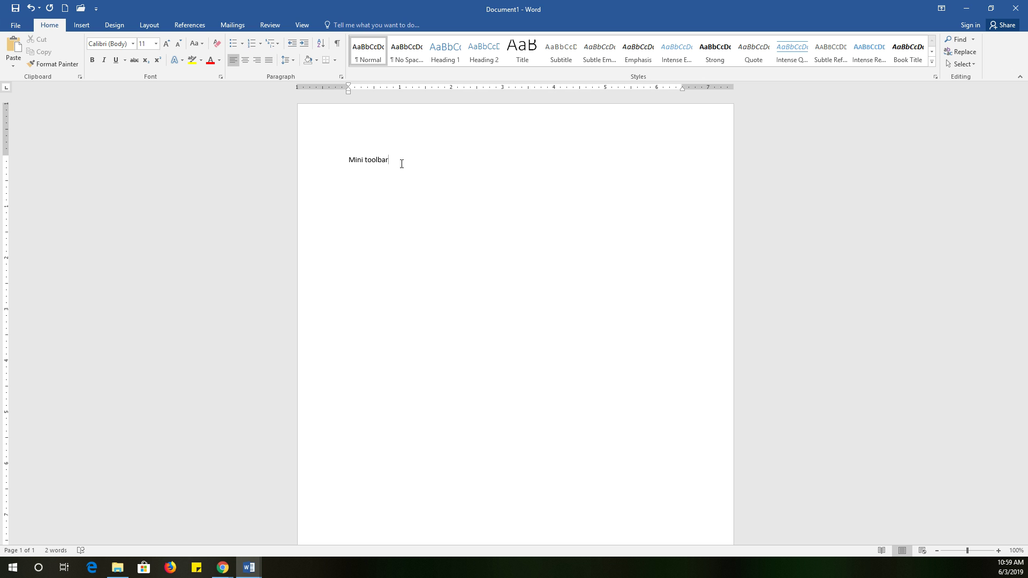
{"action": "key", "text": "alt+h"}
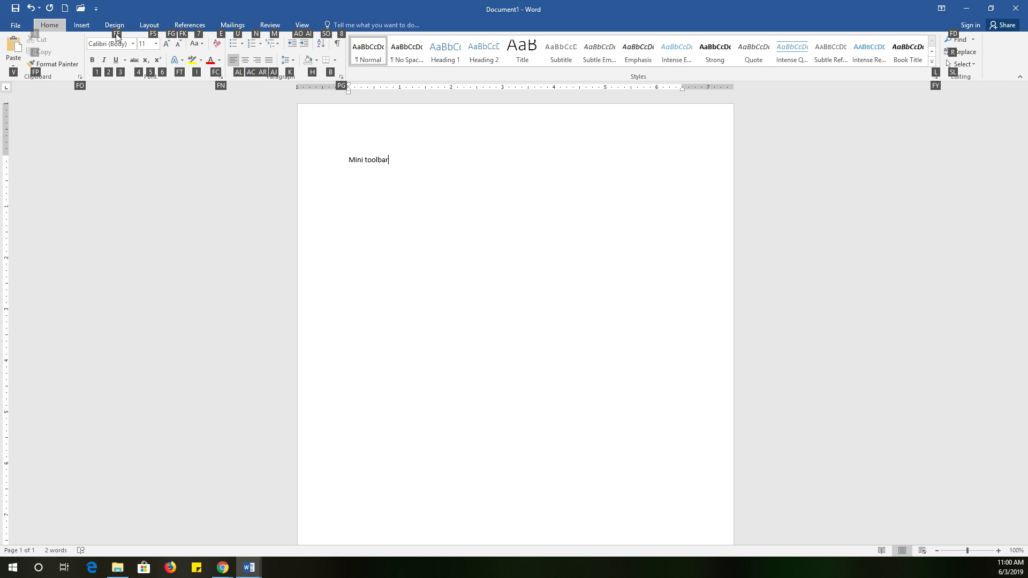
{"action": "key", "text": "f"}
{"action": "key", "text": "f"}
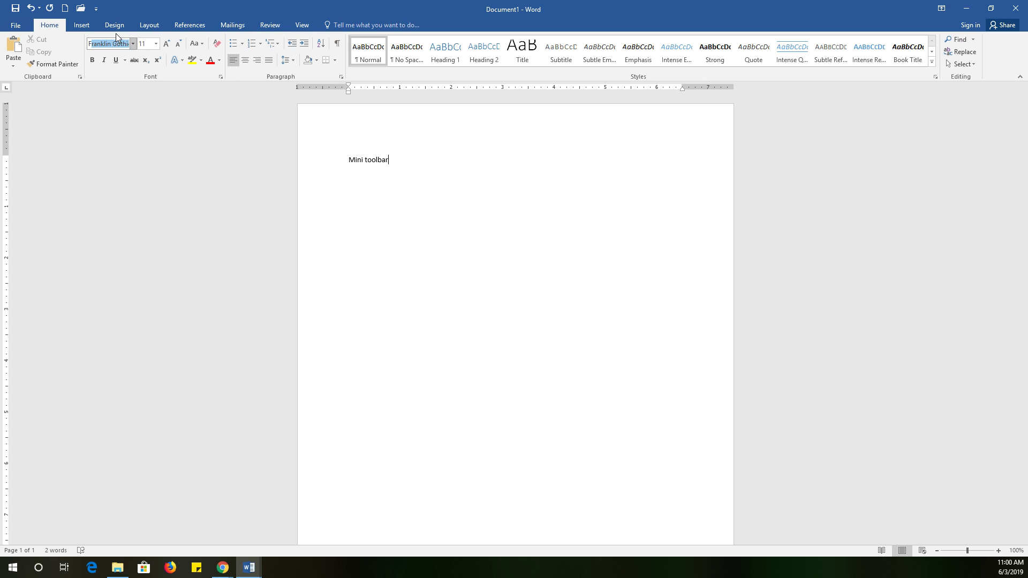
{"action": "left_click", "coordinate": [376, 253]}
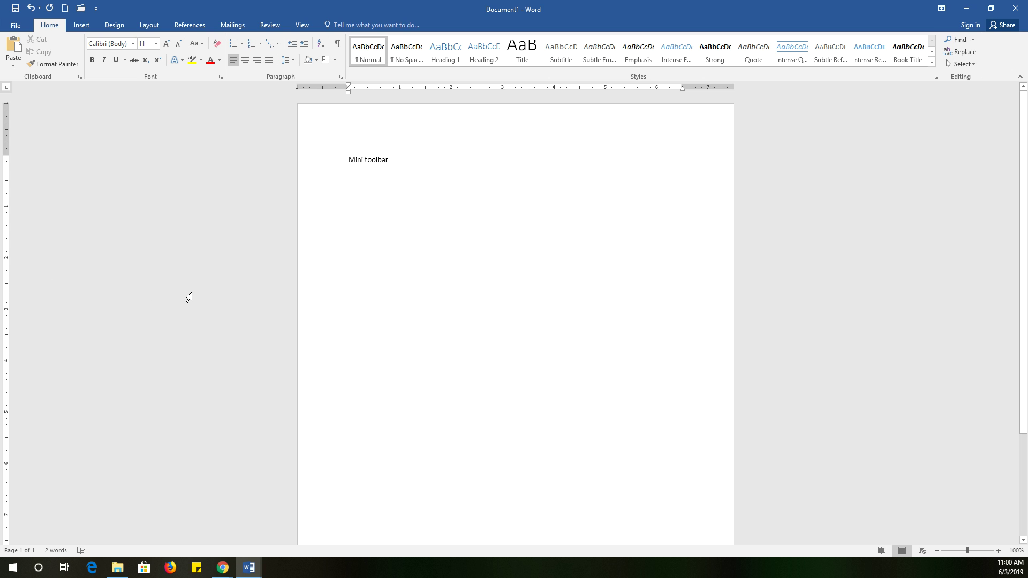
- Show the key tips for the References commands and view the Source Manager for citations
{"action": "key", "text": "alt"}
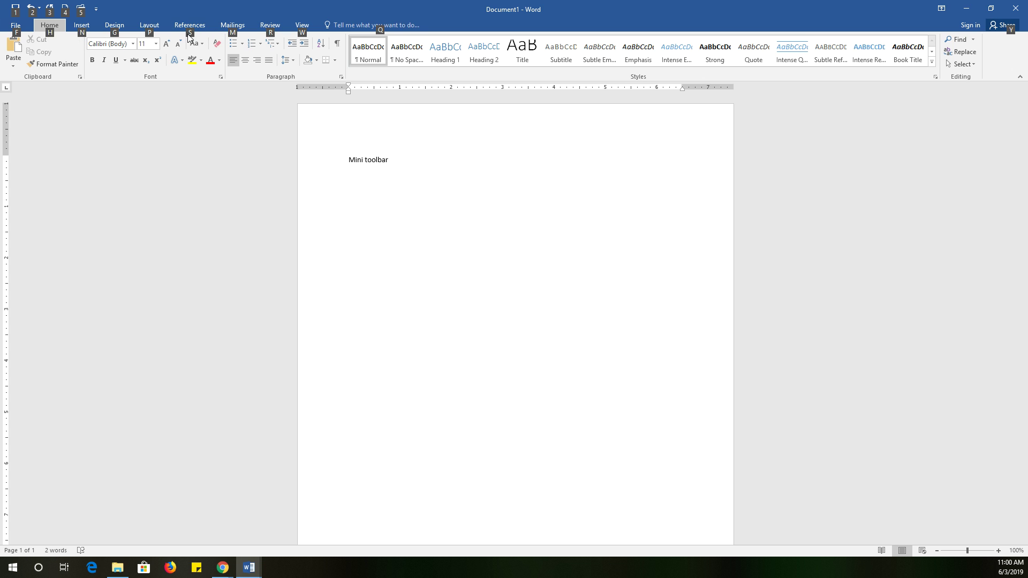
{"action": "key", "text": "s"}
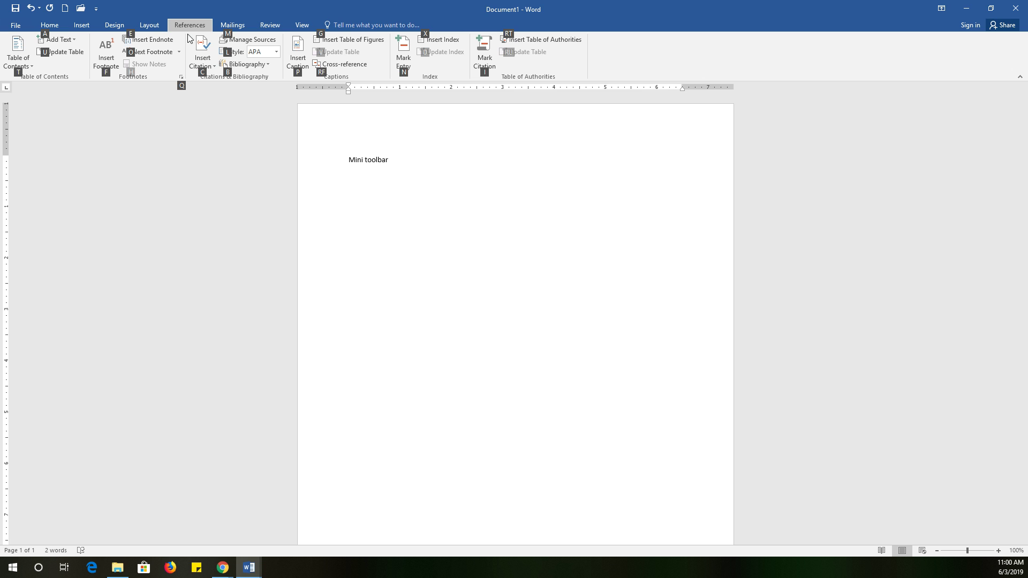
{"action": "left_click", "coordinate": [237, 40]}
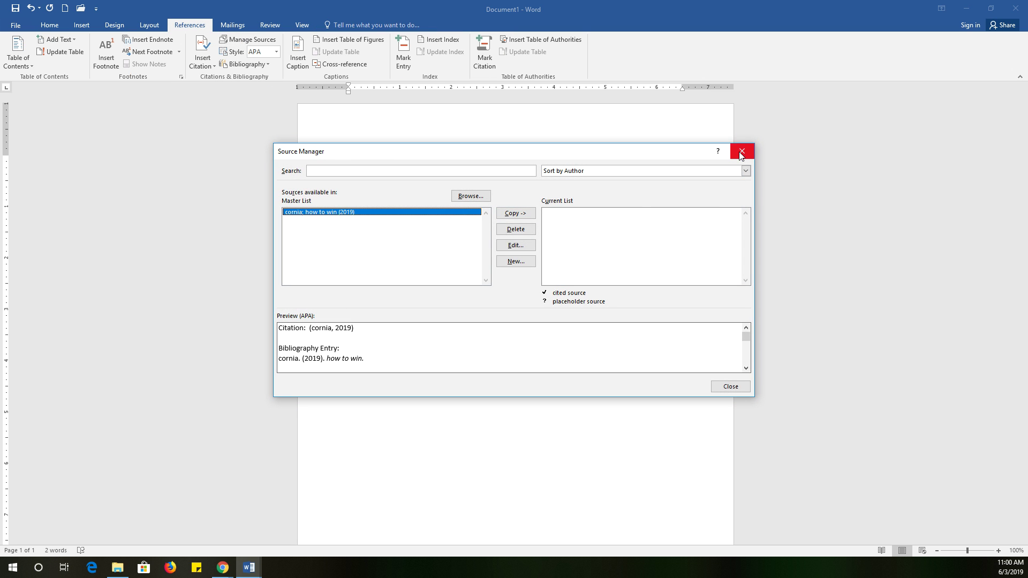
{"action": "left_click", "coordinate": [742, 152]}
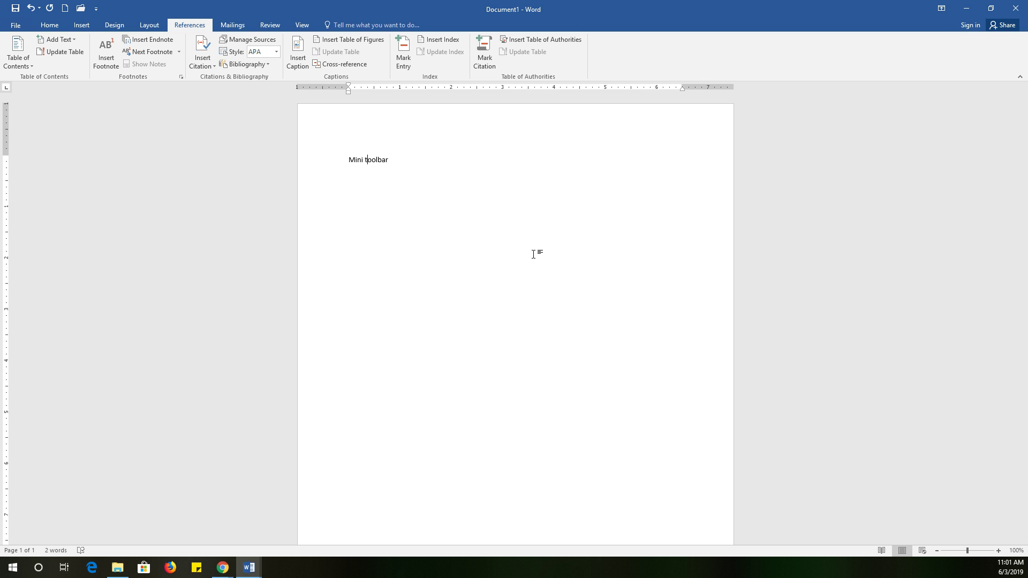
- View the Design prompt for setting the current style set and theme as default, dismiss it and return to the Home commands
{"action": "key", "text": "alt"}
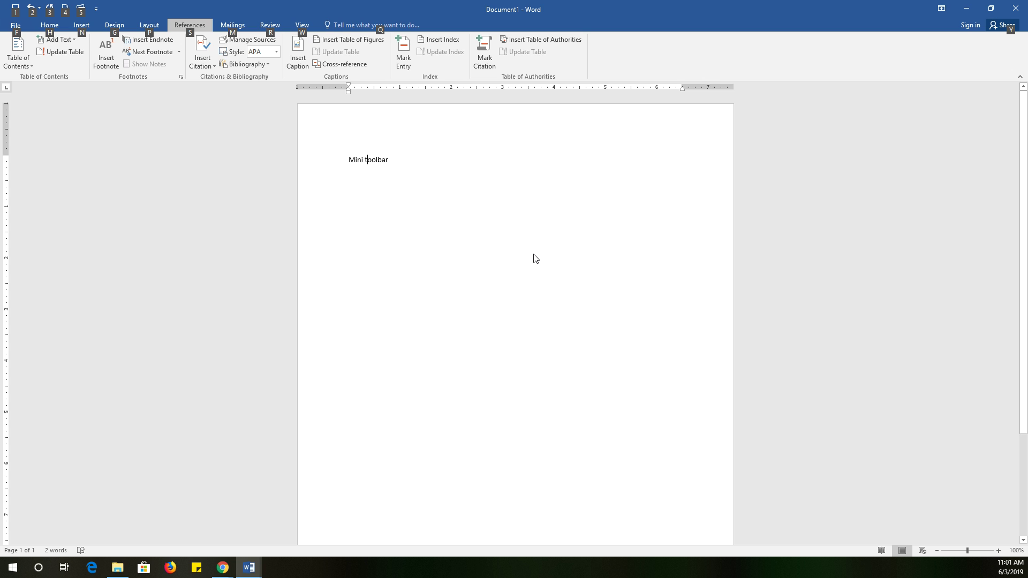
{"action": "key", "text": "g"}
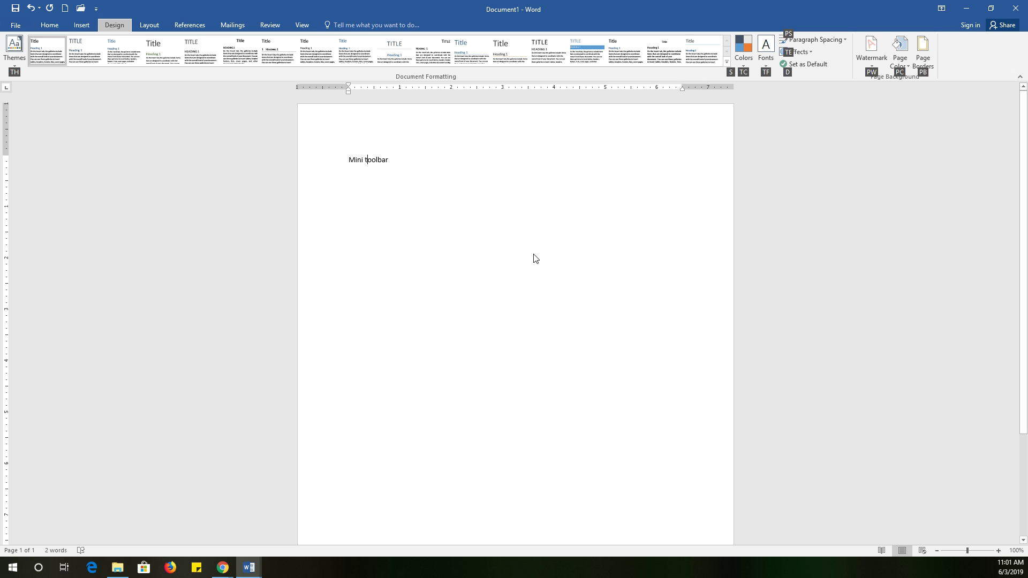
{"action": "key", "text": "d"}
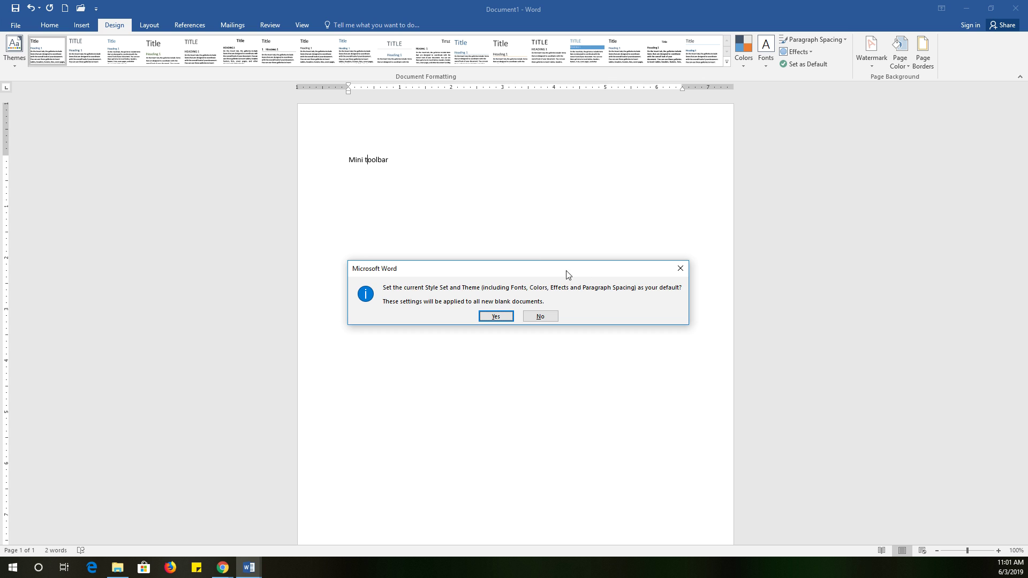
{"action": "left_click", "coordinate": [680, 268]}
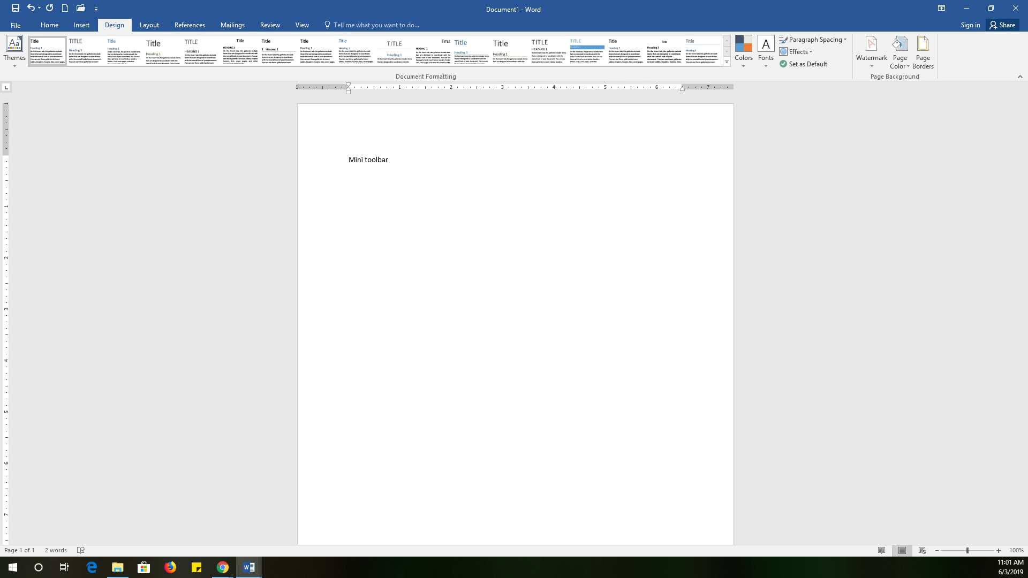
{"action": "left_click", "coordinate": [373, 176]}
{"action": "left_click", "coordinate": [49, 27]}
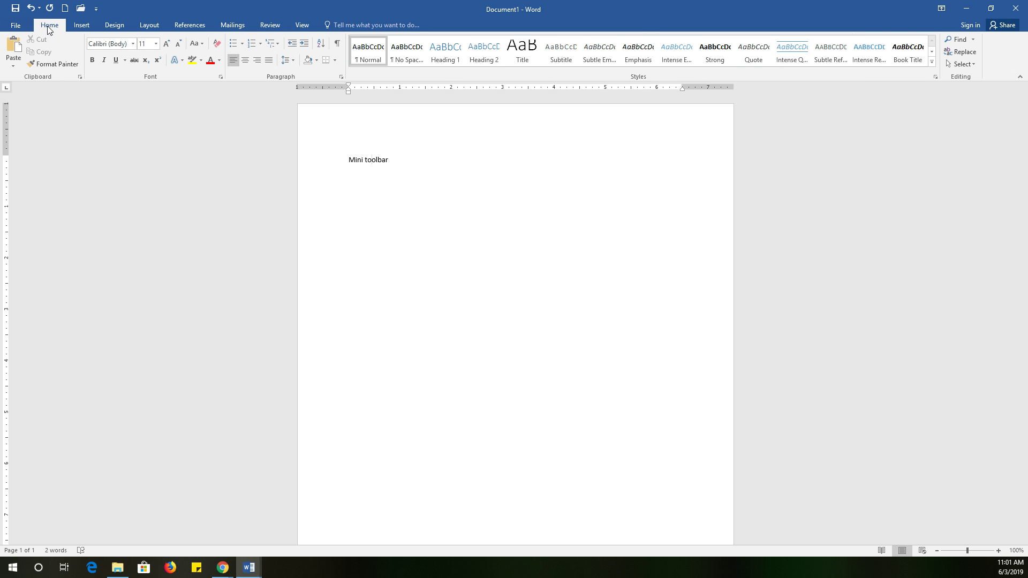
- View the document's Info page in the Backstage view and return to the document, opening and leaving it twice
{"action": "left_click", "coordinate": [17, 27]}
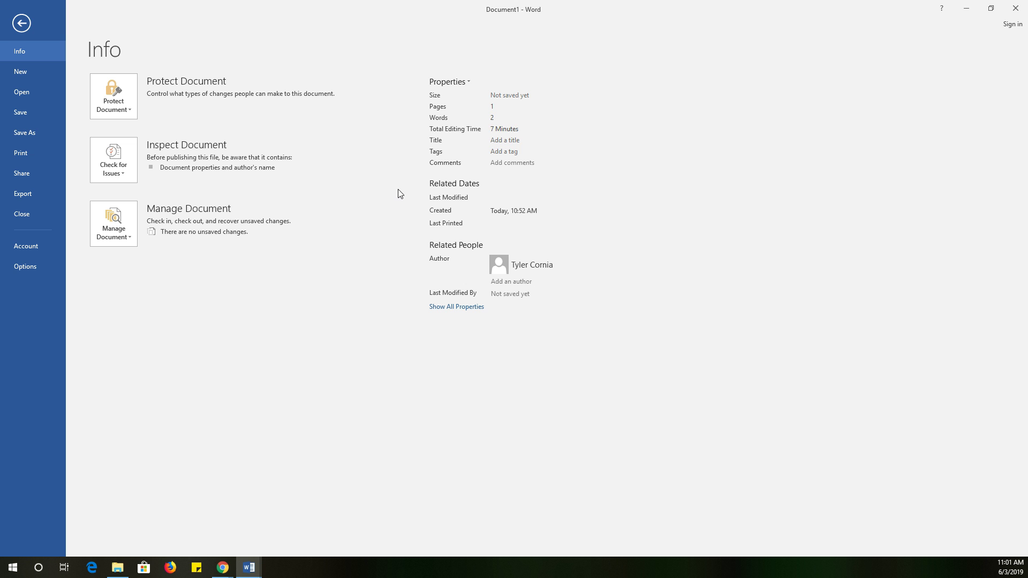
{"action": "left_click", "coordinate": [33, 23]}
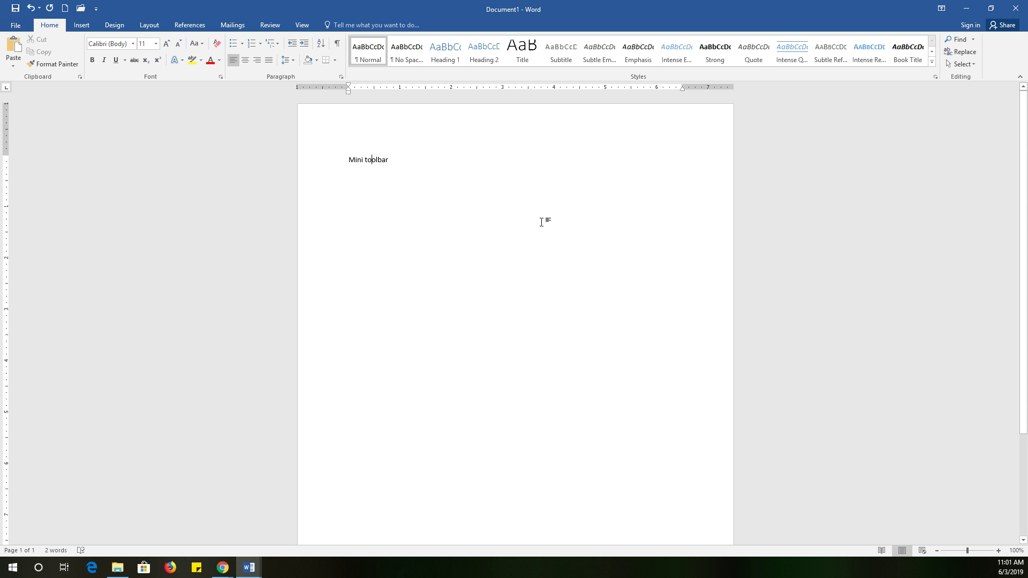
{"action": "left_click", "coordinate": [16, 25]}
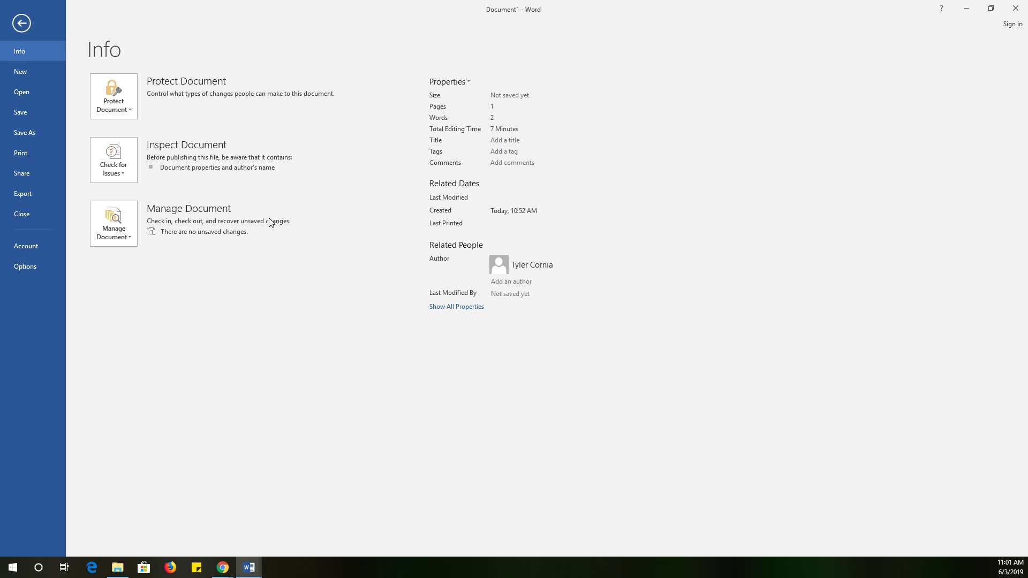
{"action": "left_click", "coordinate": [24, 27]}
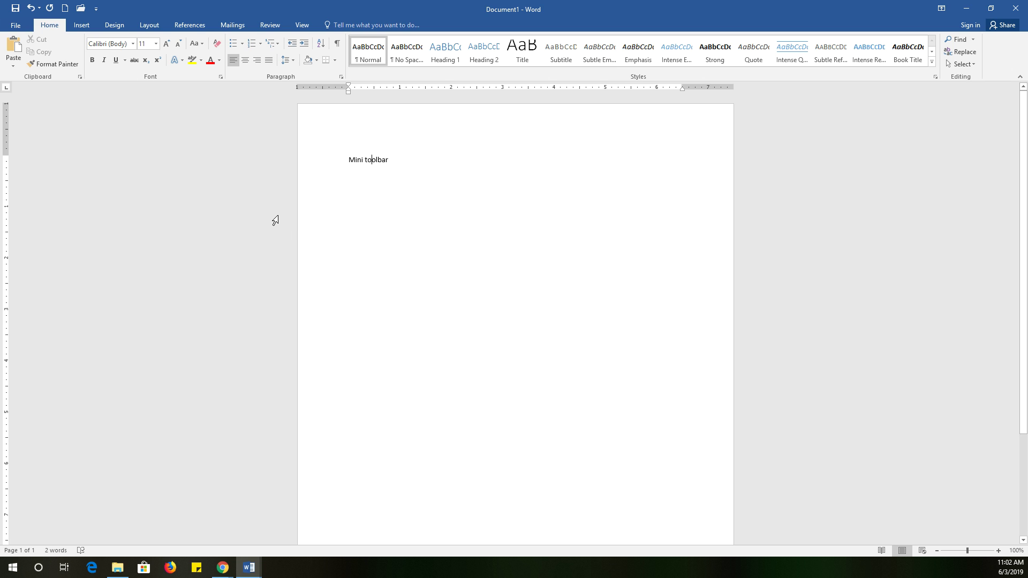
- Show the formatting marks and add four empty paragraphs below the "Mini toolbar" line
{"action": "left_click", "coordinate": [340, 48]}
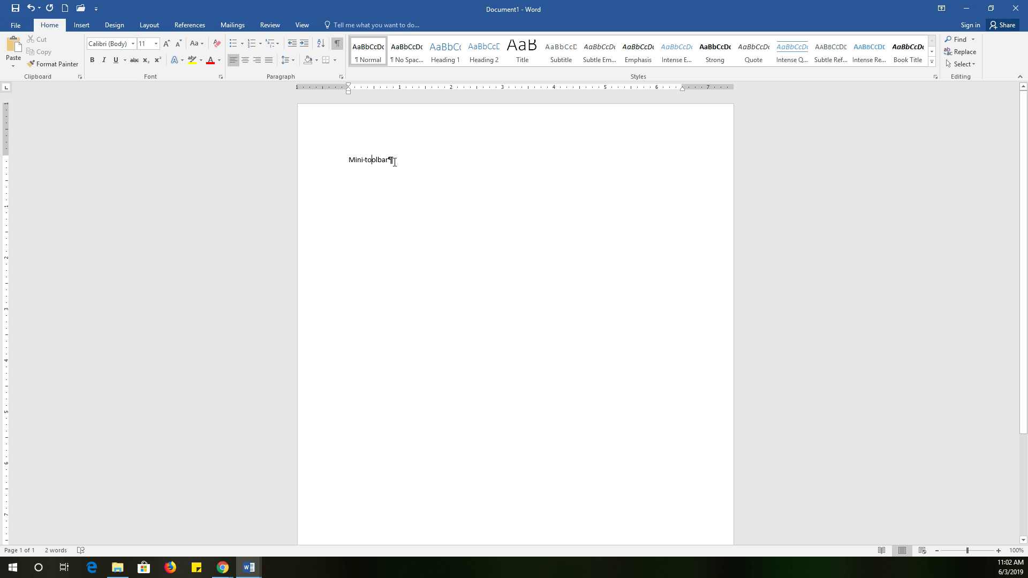
{"action": "key", "text": "Return"}
{"action": "key", "text": "Return"}
{"action": "key", "text": "Return"}
{"action": "key", "text": "Return"}
- Toggle the formatting marks off and on, leave them shown, and place the cursor in the last empty paragraph
{"action": "left_click", "coordinate": [337, 47]}
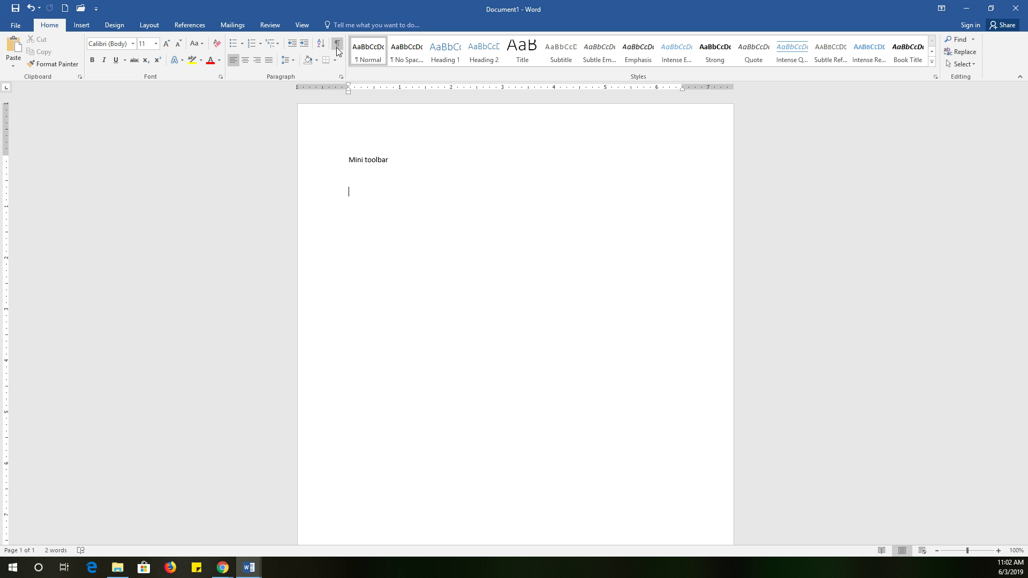
{"action": "left_click", "coordinate": [336, 47]}
{"action": "left_click", "coordinate": [336, 47]}
{"action": "left_click", "coordinate": [337, 47]}
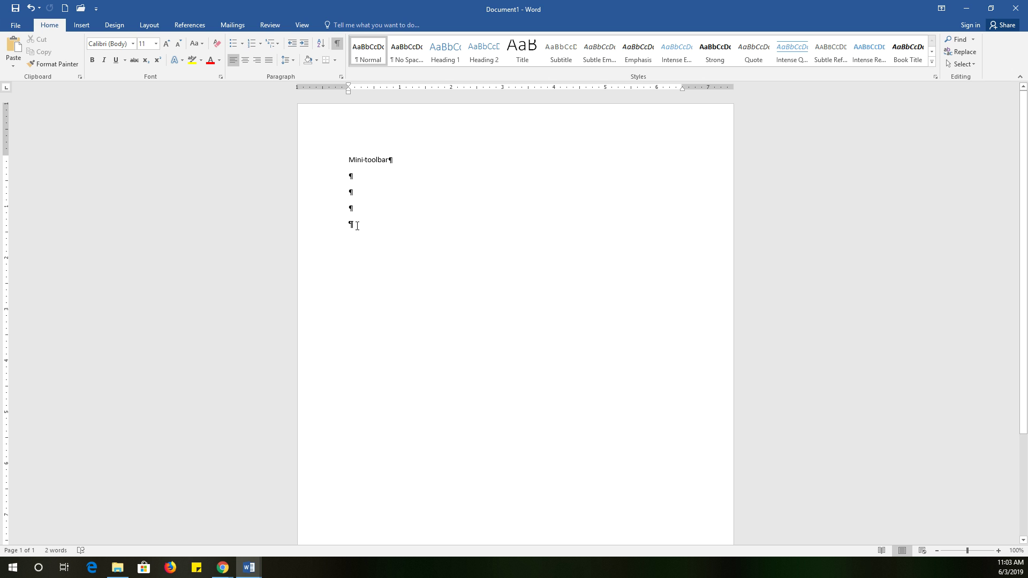
{"action": "left_click", "coordinate": [357, 225]}
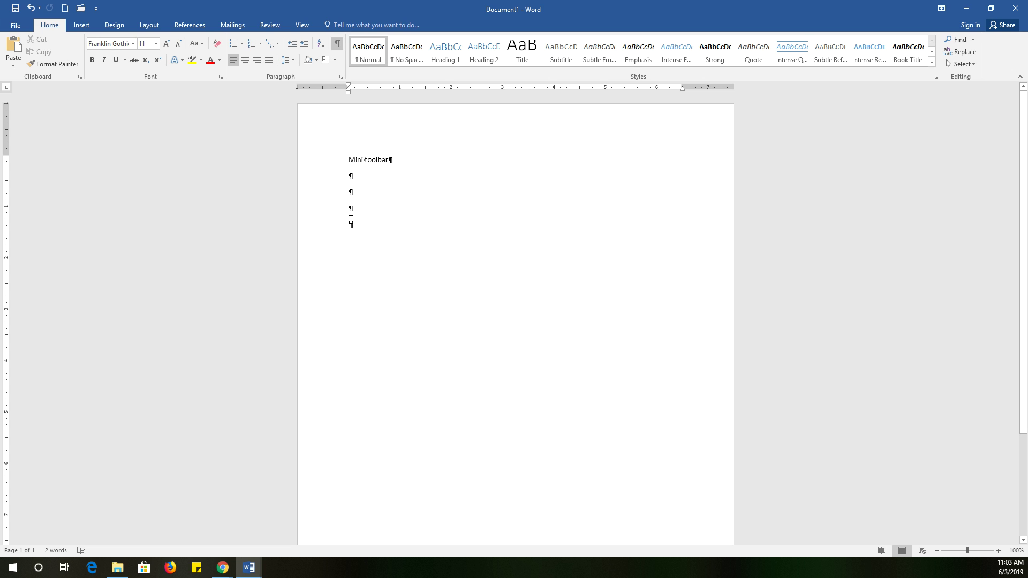